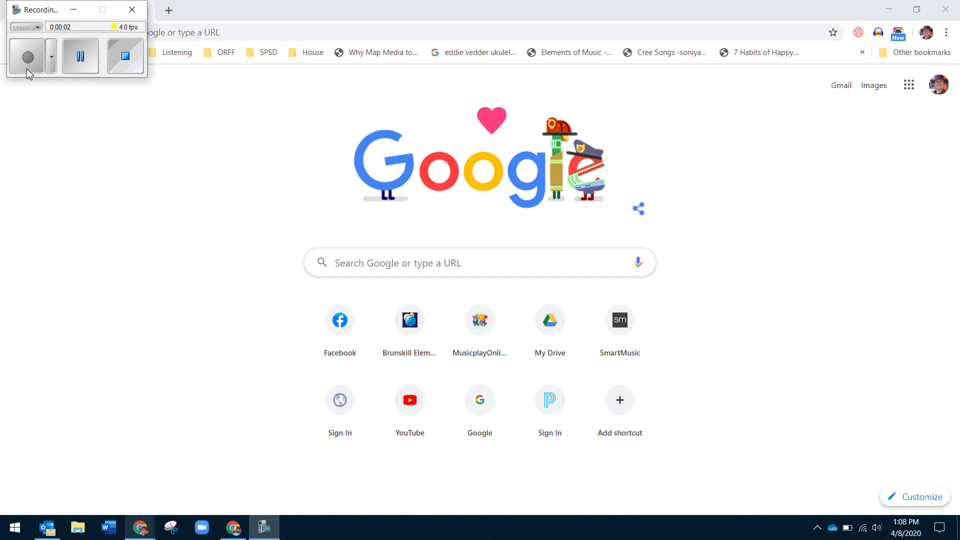
pyautogui.click(71, 11)
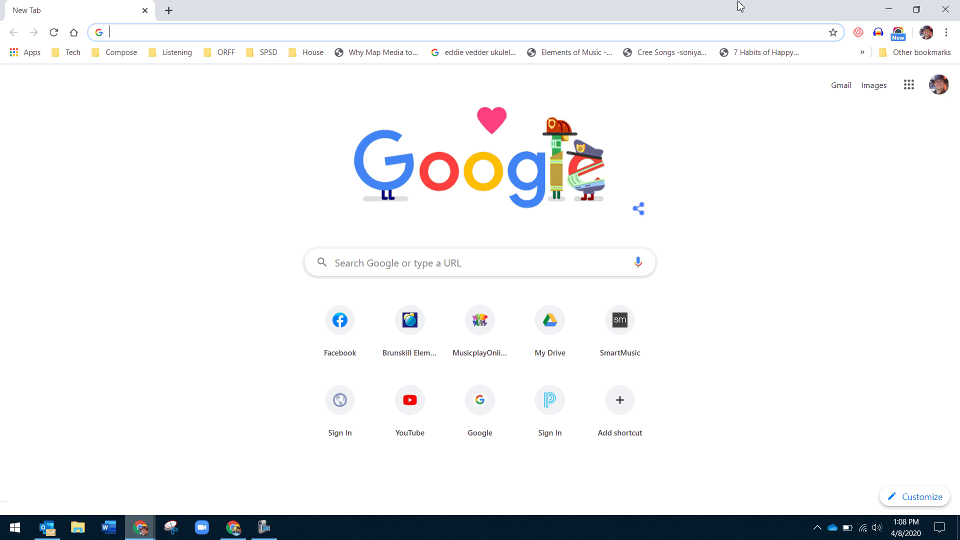
pyautogui.click(927, 33)
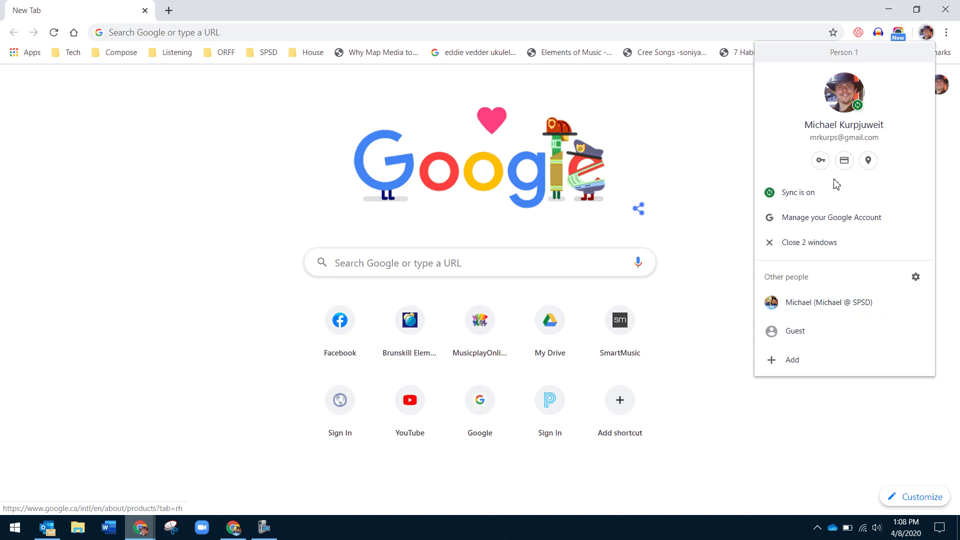
pyautogui.click(802, 305)
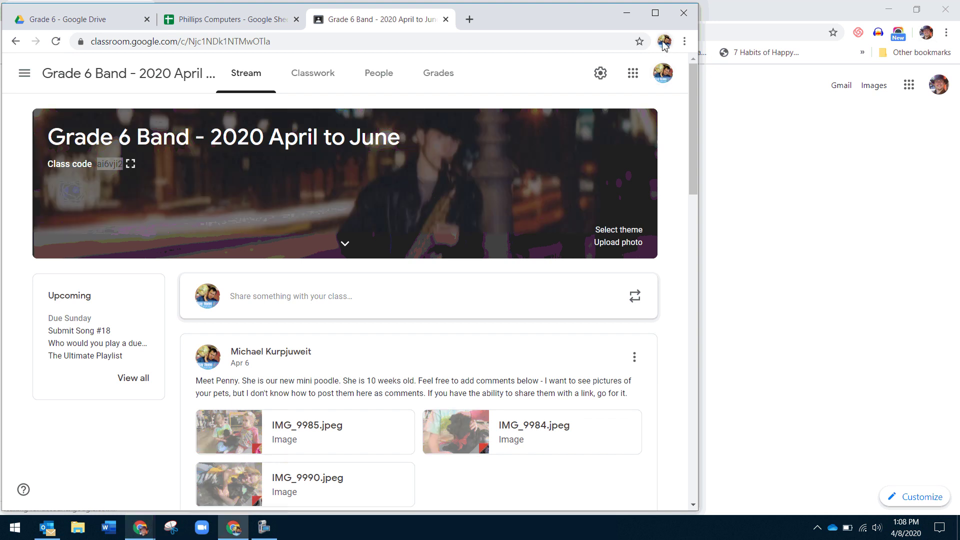
pyautogui.click(623, 19)
pyautogui.click(927, 34)
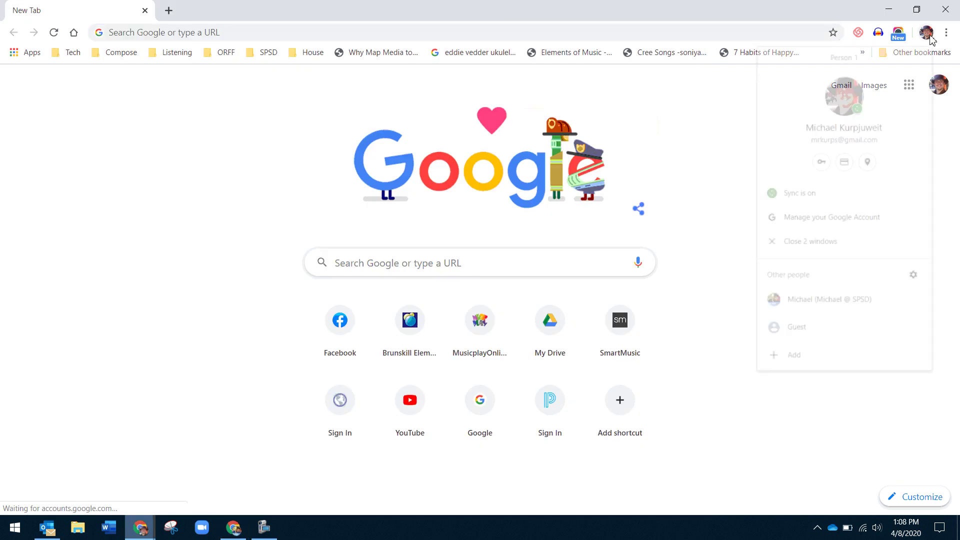
# - Add a new Chrome profile named with the student's first name, using the corgi avatar
pyautogui.click(789, 361)
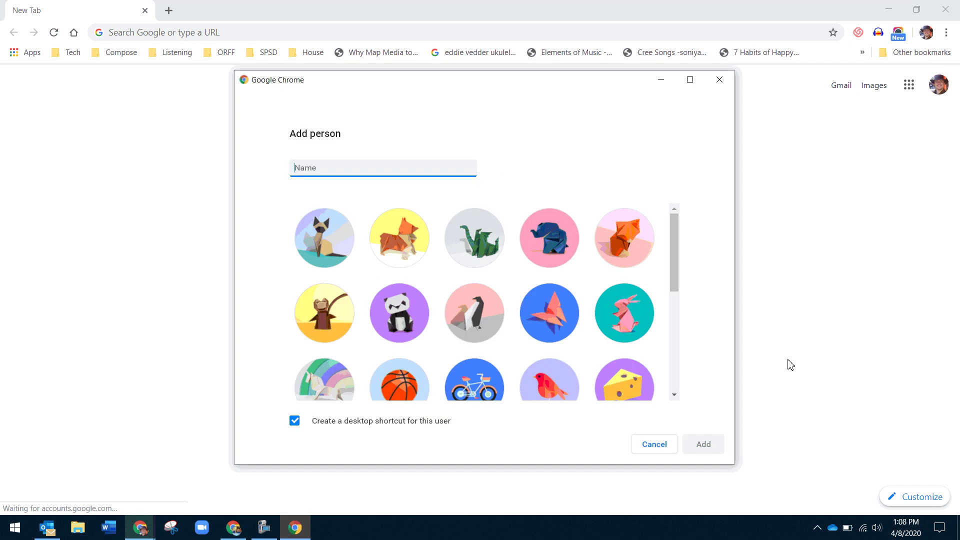
pyautogui.write('Grace')
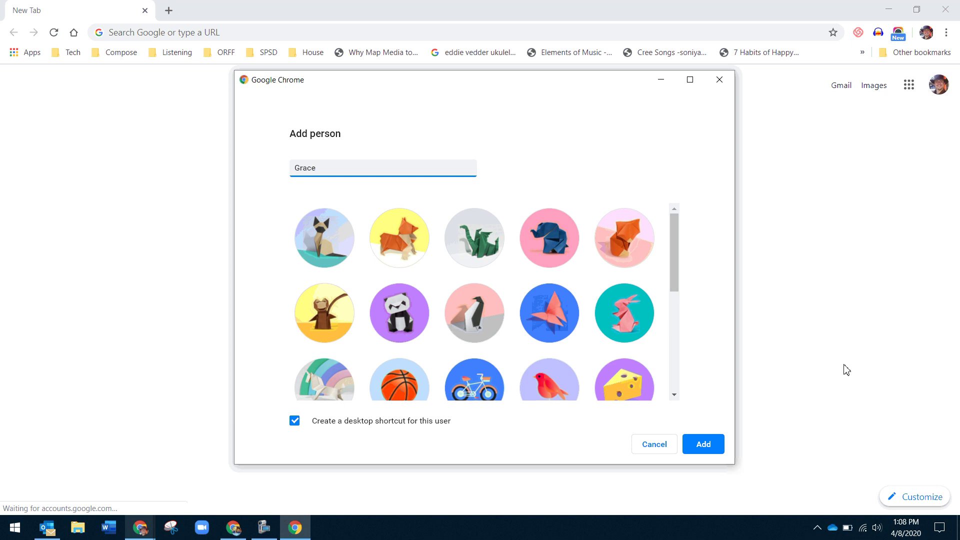
pyautogui.click(390, 239)
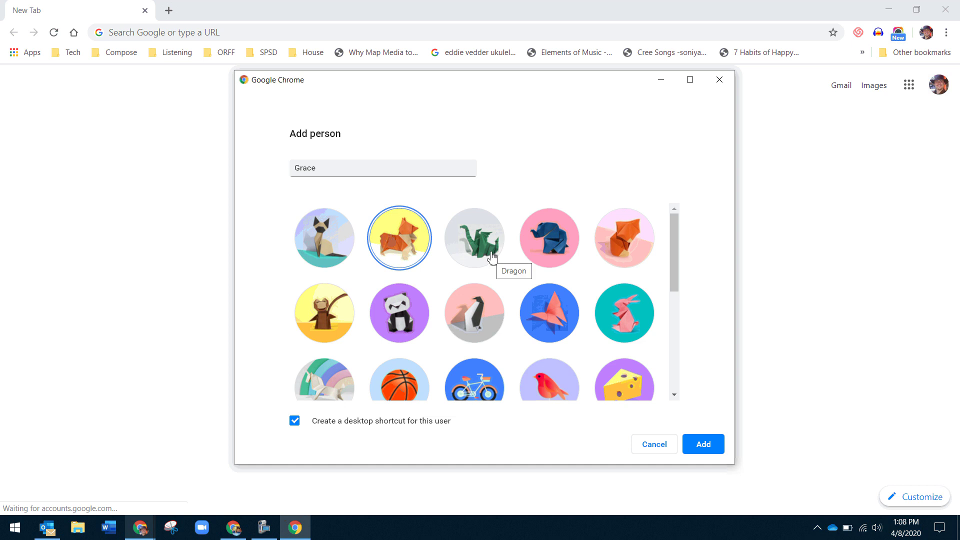
pyautogui.click(704, 444)
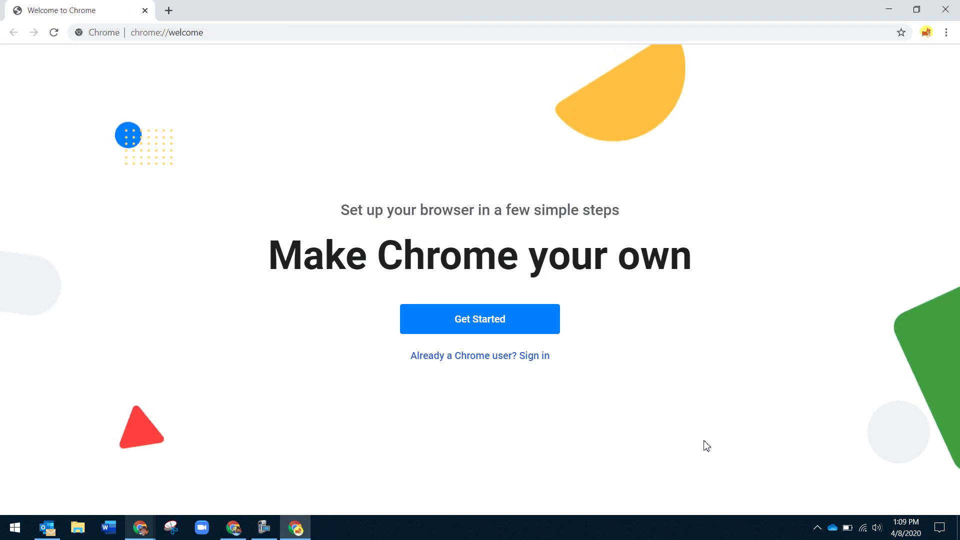
# - Choose 'Already a Chrome user? Sign in' and submit the student's school e-mail address
pyautogui.click(514, 358)
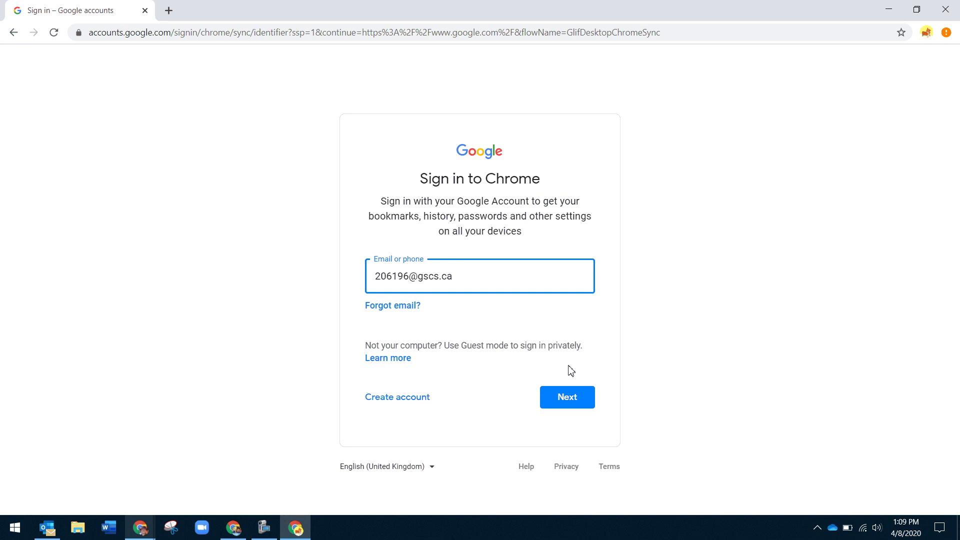
pyautogui.hotkey('ctrl', 'a')
pyautogui.hotkey('ctrl', 'c')
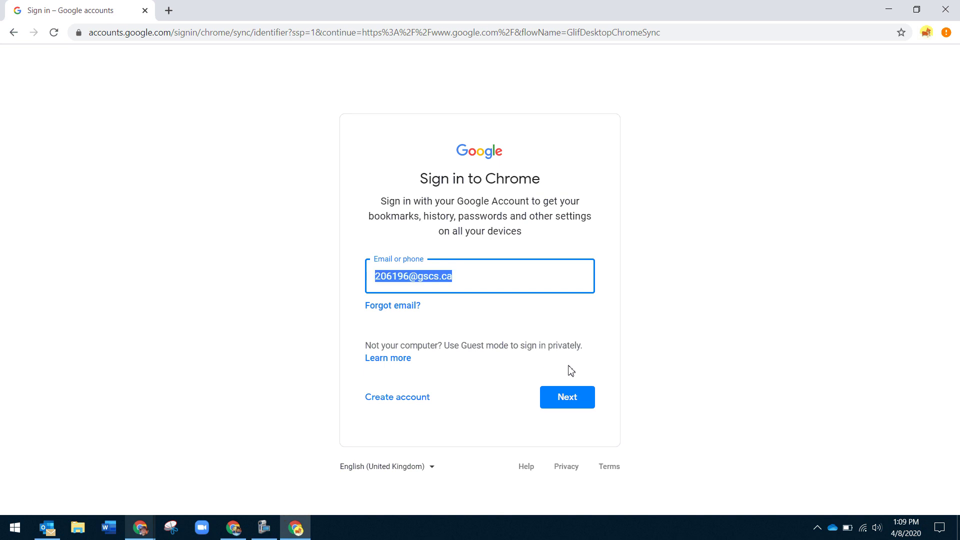
pyautogui.click(570, 398)
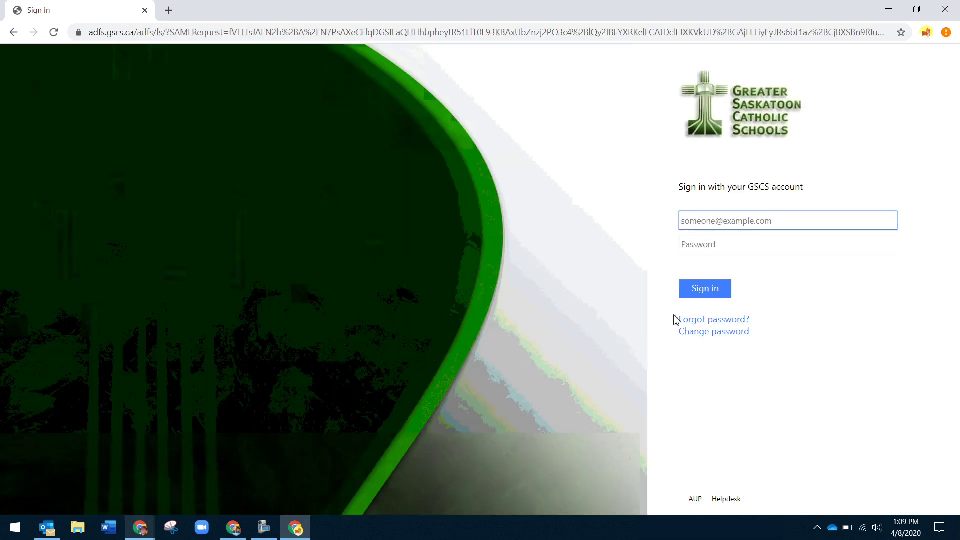
# - Paste the school e-mail into the GSCS sign-in form and continue to the password
pyautogui.hotkey('ctrl', 'v')
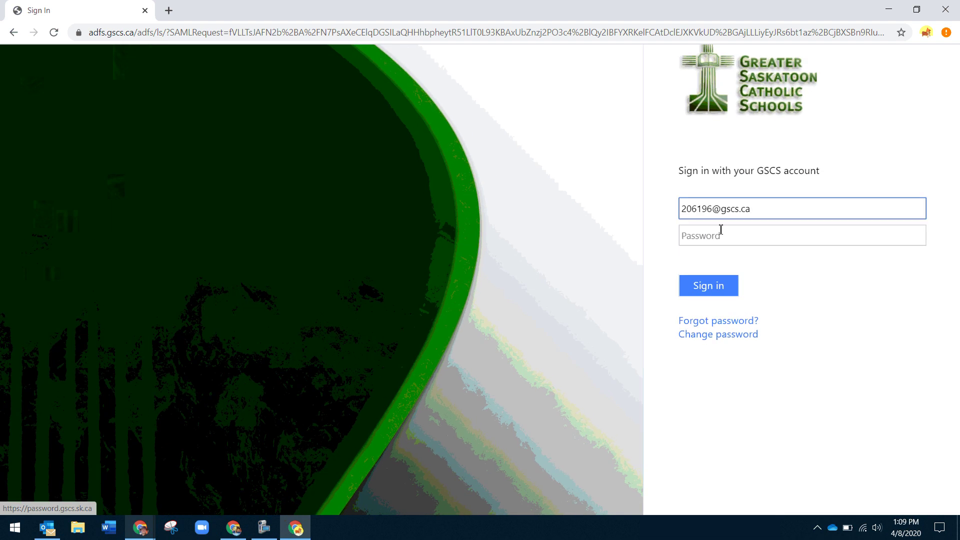
pyautogui.click(720, 228)
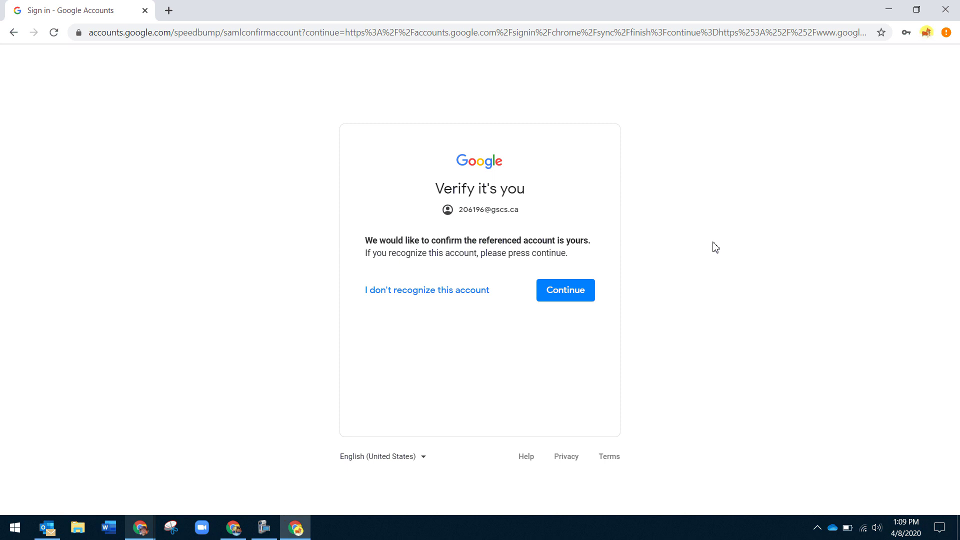
# - Continue on 'Verify it's you', choose Link data, and accept 'Yes, I'm in' for sync
pyautogui.click(576, 293)
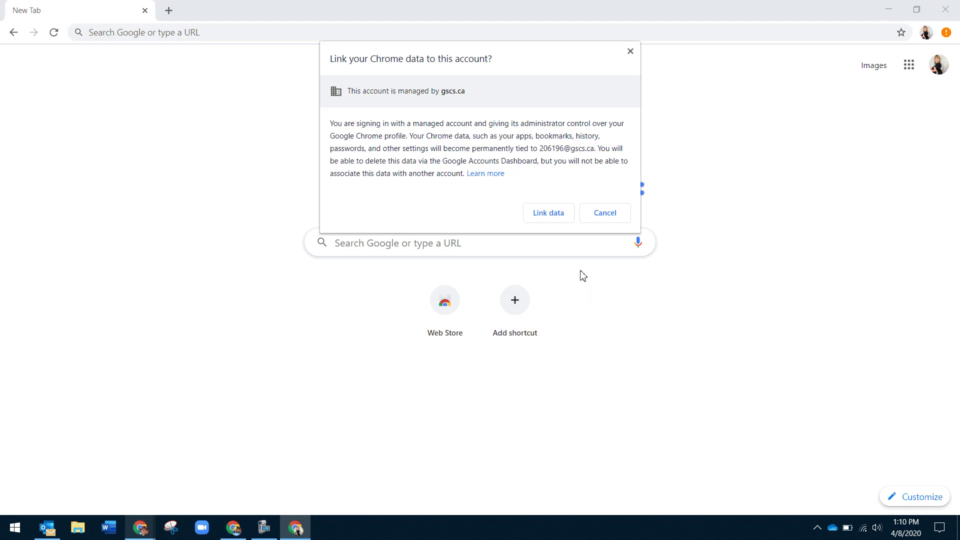
pyautogui.click(550, 212)
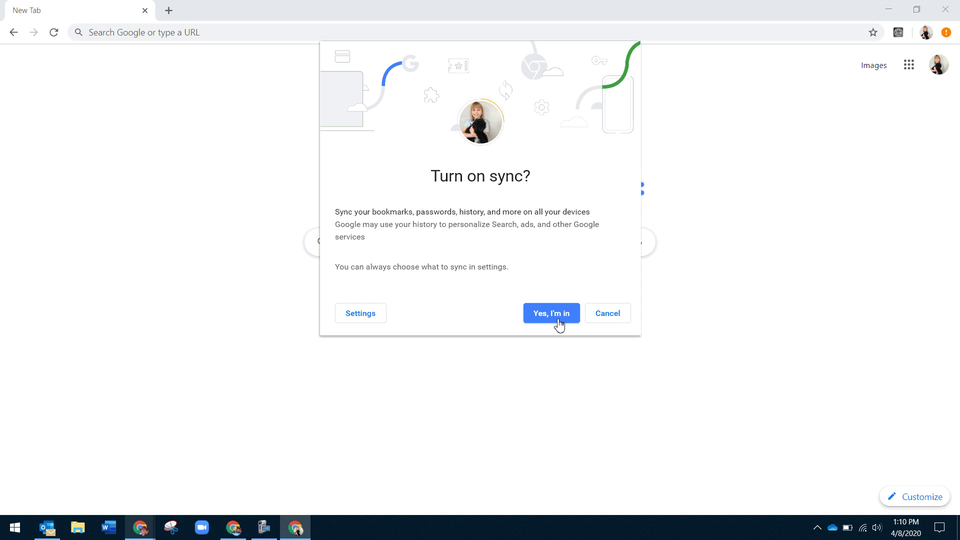
pyautogui.click(554, 315)
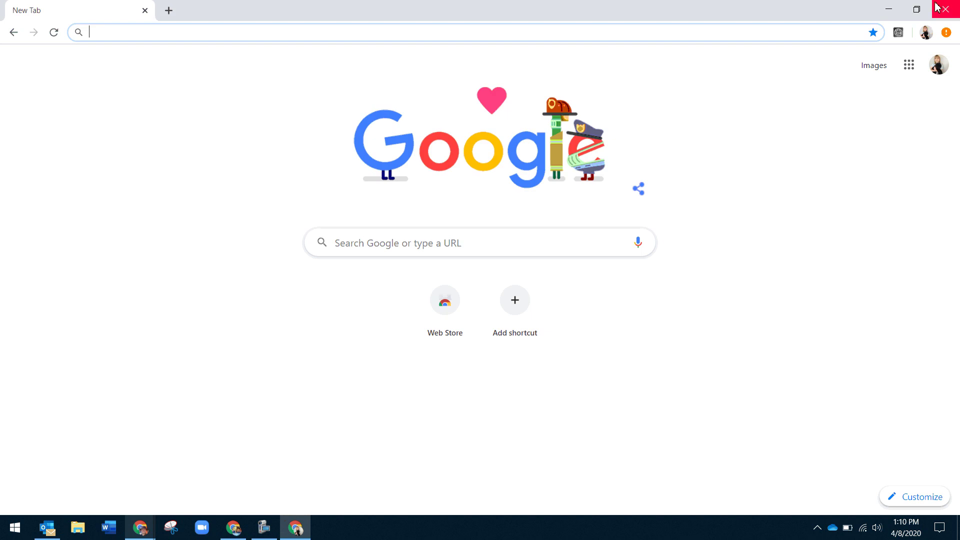
# - Review the new profile's account menu, then open Google Classroom showing the student's two classes
pyautogui.click(925, 33)
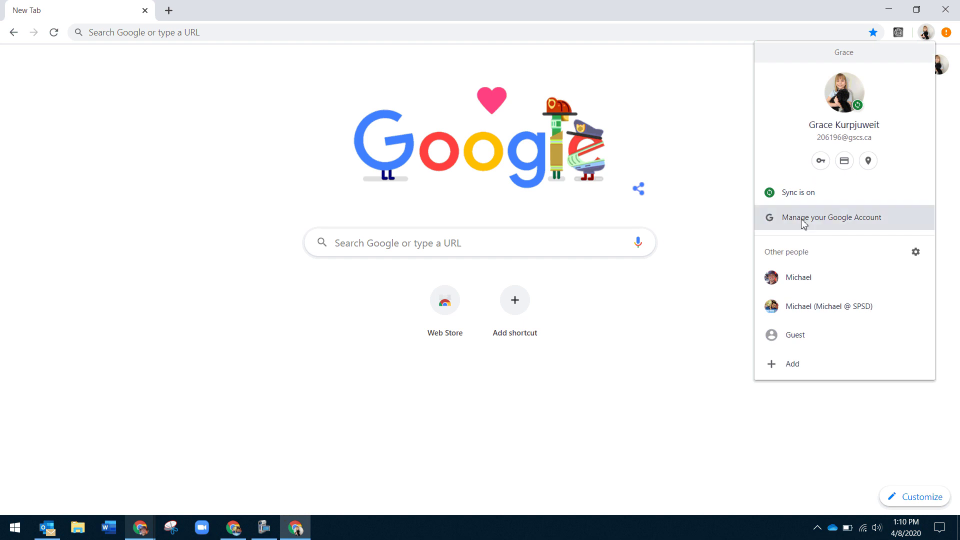
pyautogui.click(654, 335)
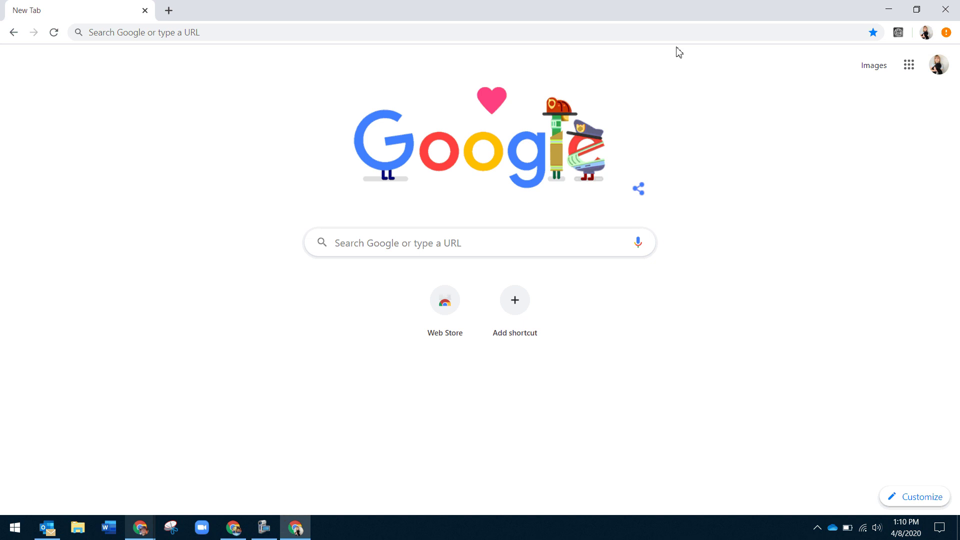
pyautogui.click(909, 65)
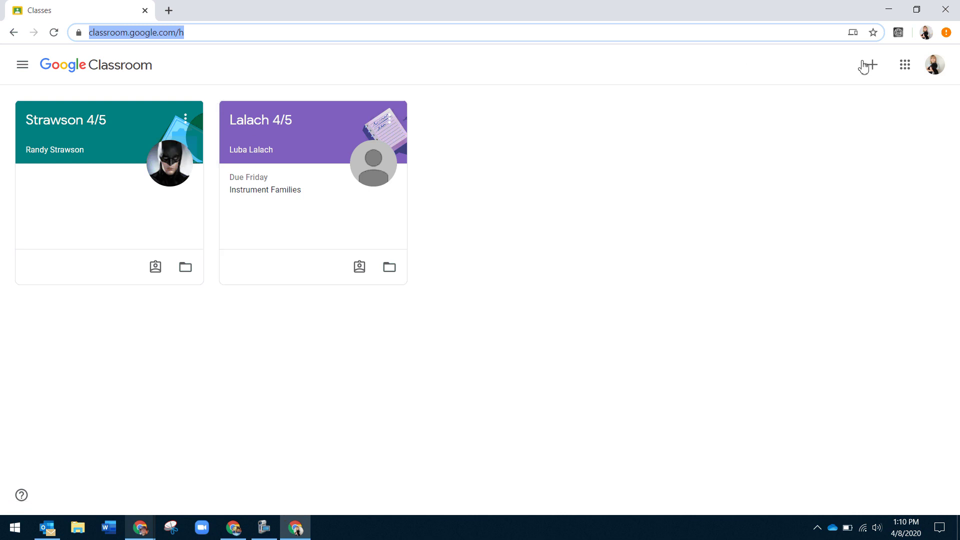
pyautogui.click(926, 33)
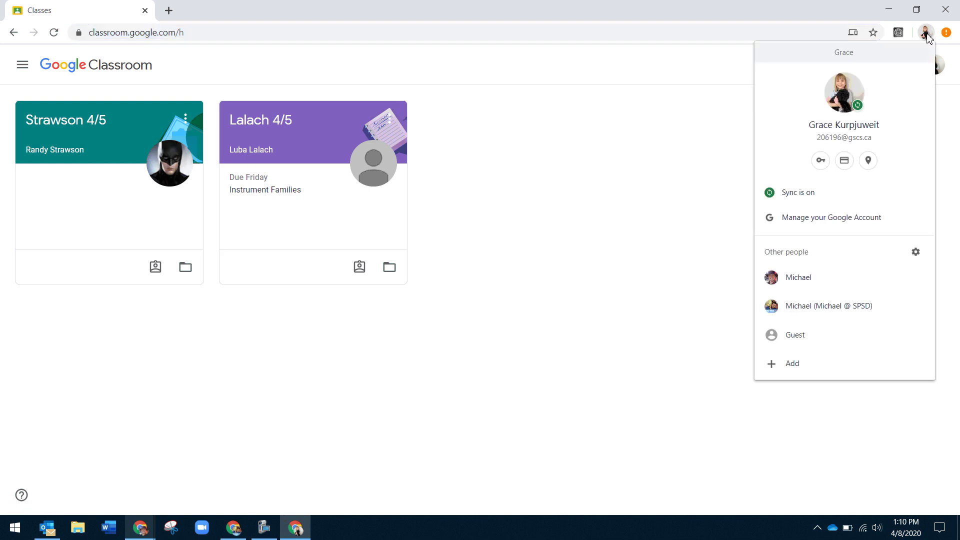
# - Close the SPSD profile's Classroom, spreadsheet and Drive tabs, then open Classroom in the teacher profile
pyautogui.click(805, 307)
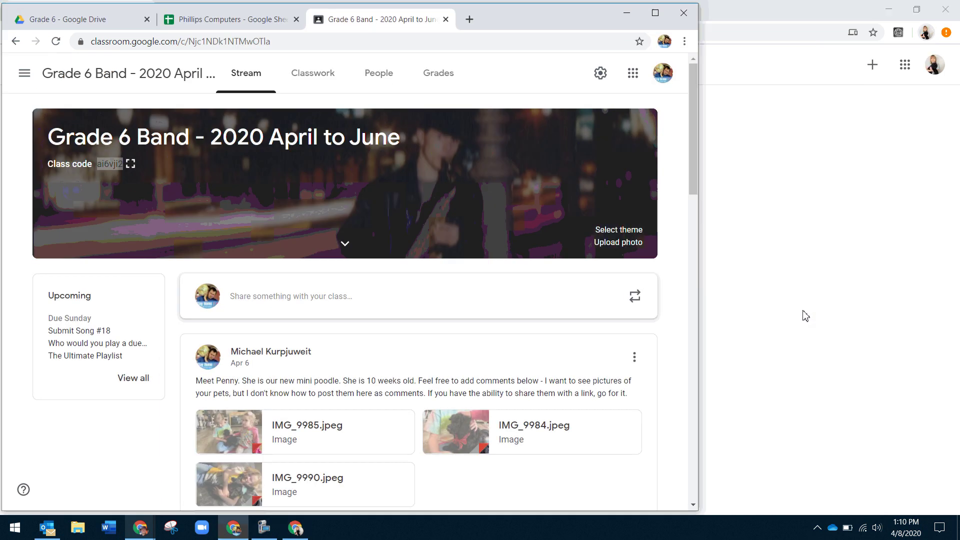
pyautogui.click(446, 19)
pyautogui.click(296, 19)
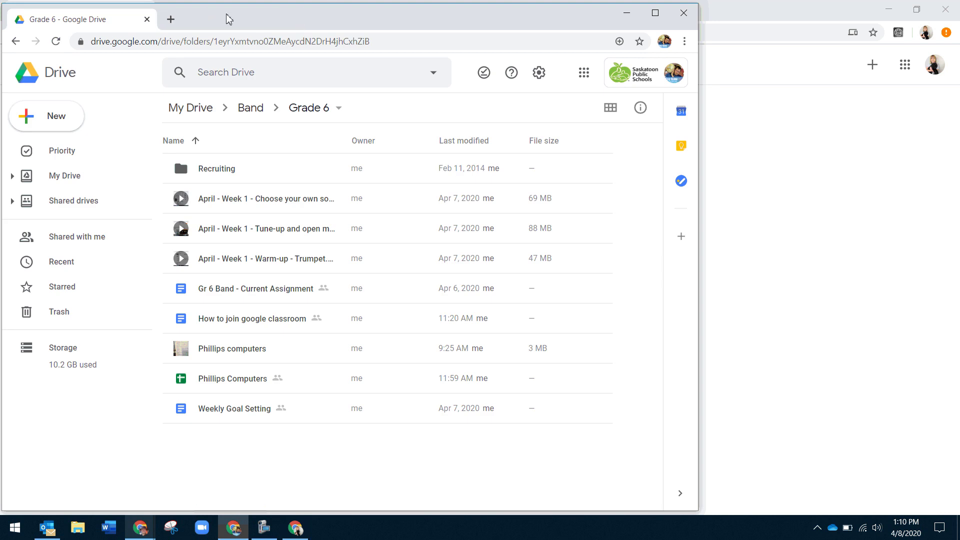
pyautogui.click(147, 19)
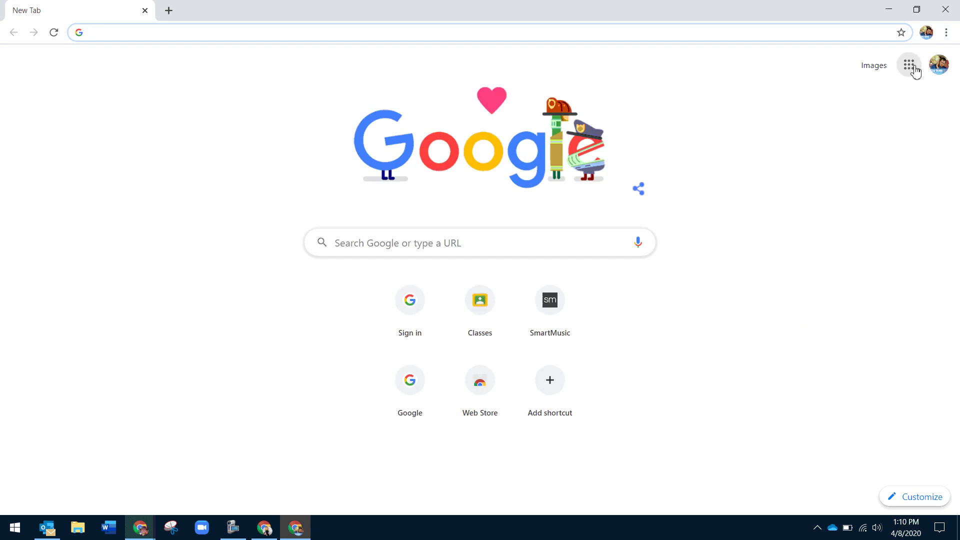
pyautogui.click(913, 70)
pyautogui.click(916, 122)
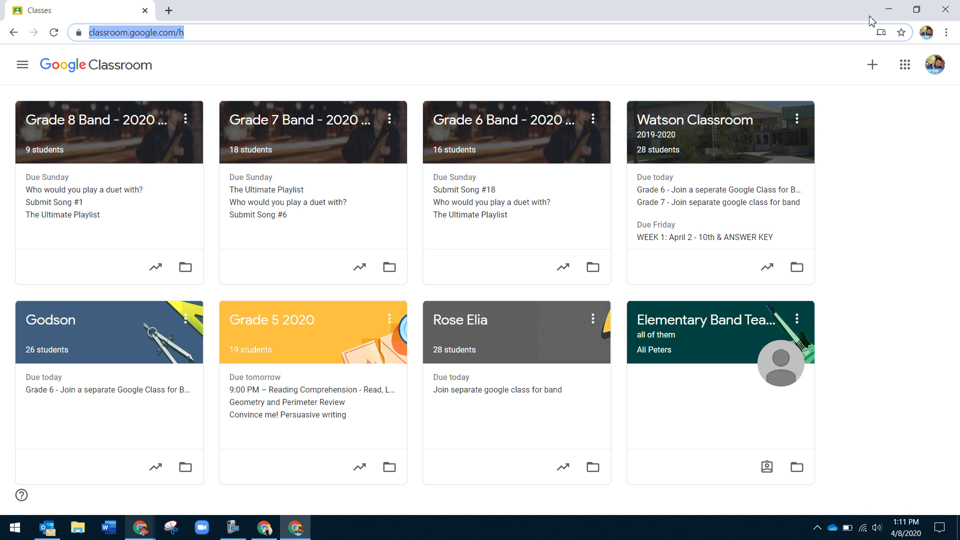
# - Open a Guest window, go to classroom.google.com, and reach the Google Classroom sign-in page
pyautogui.click(926, 33)
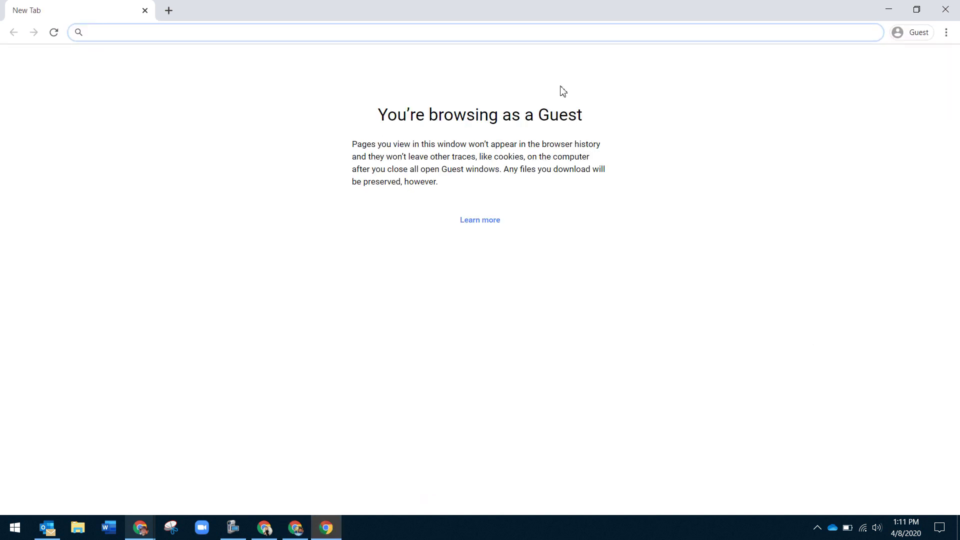
pyautogui.write('classroom')
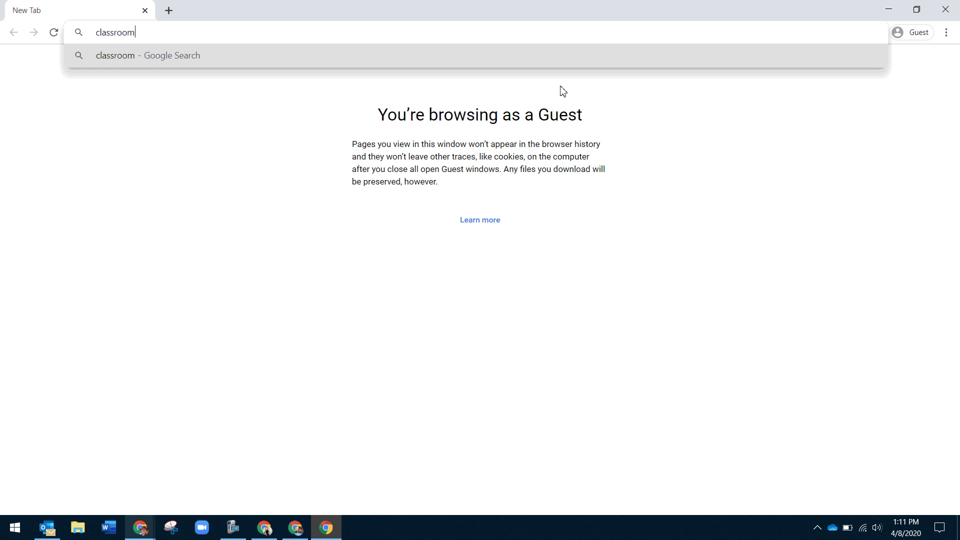
pyautogui.write('.google.com')
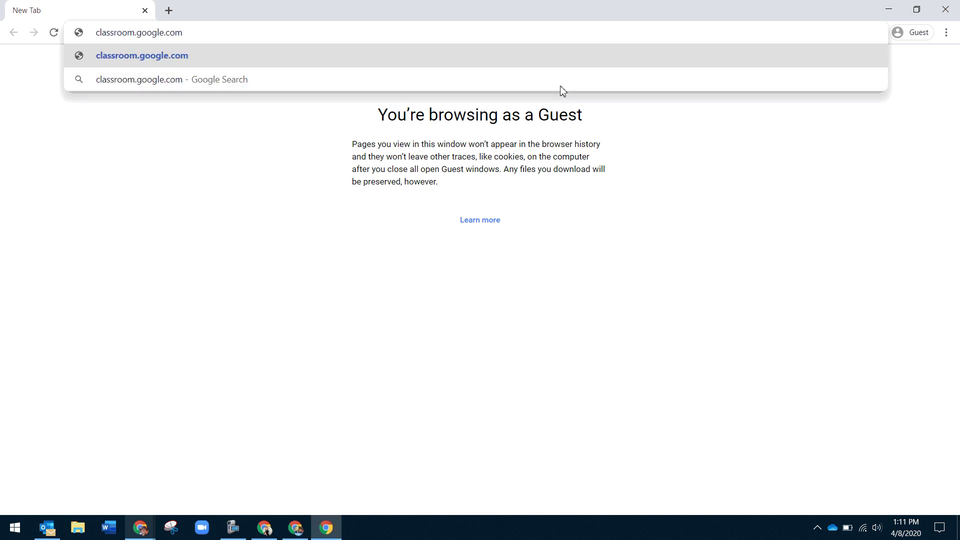
pyautogui.press('Return')
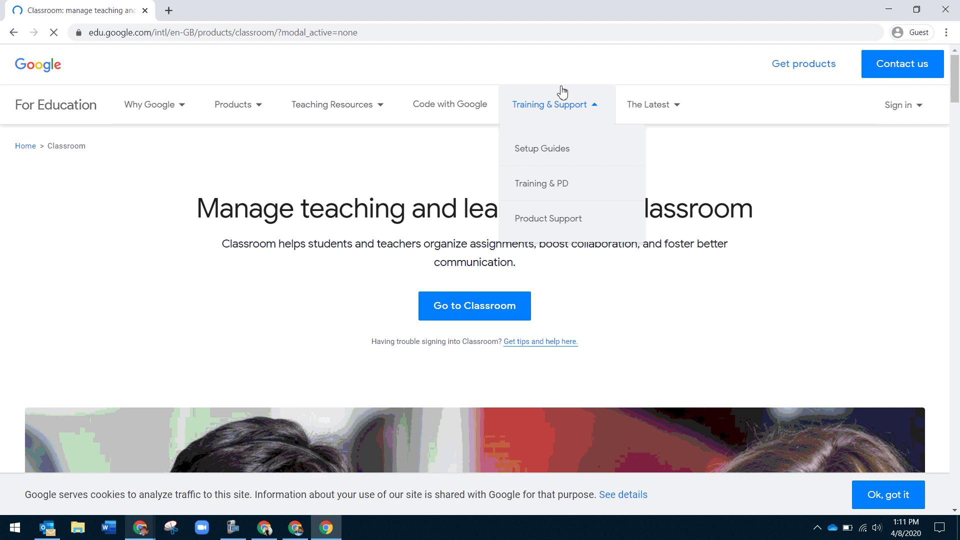
pyautogui.click(909, 111)
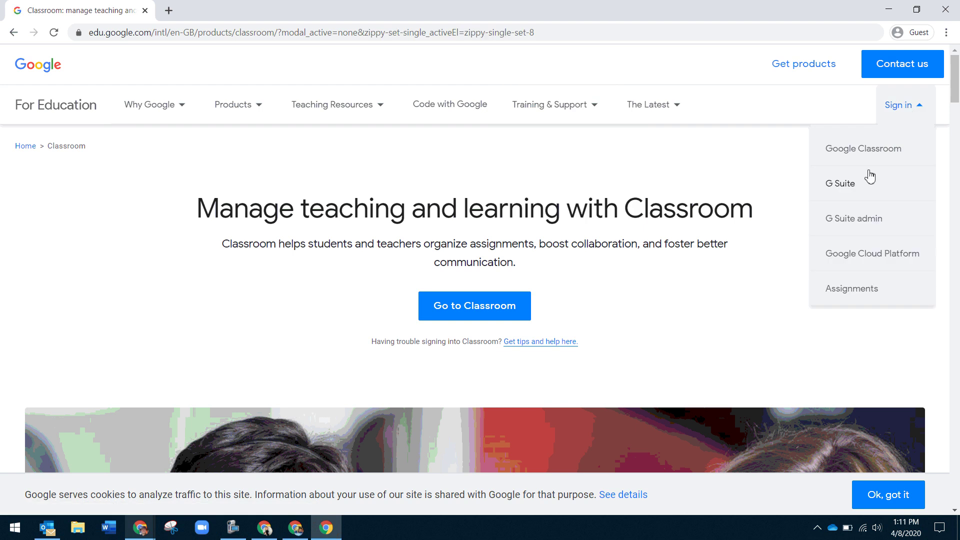
pyautogui.click(872, 150)
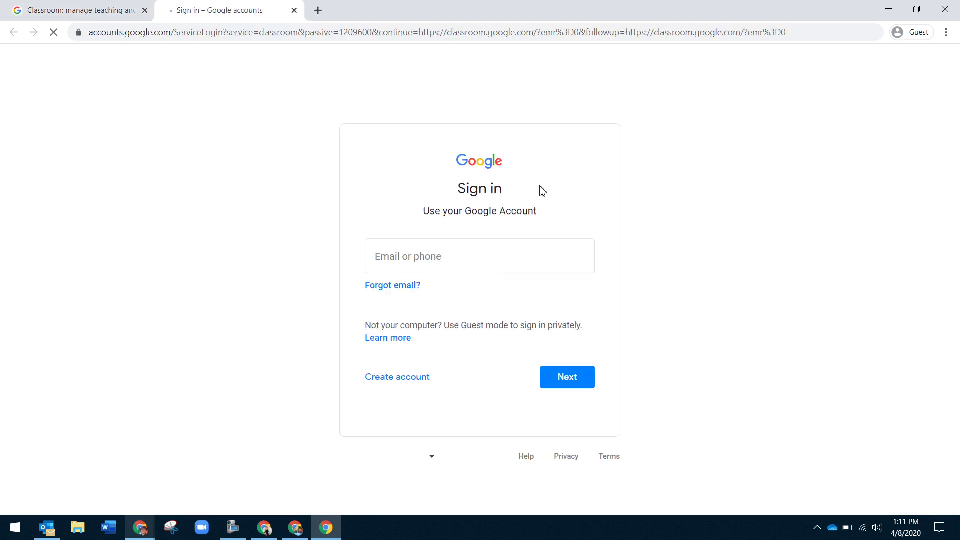